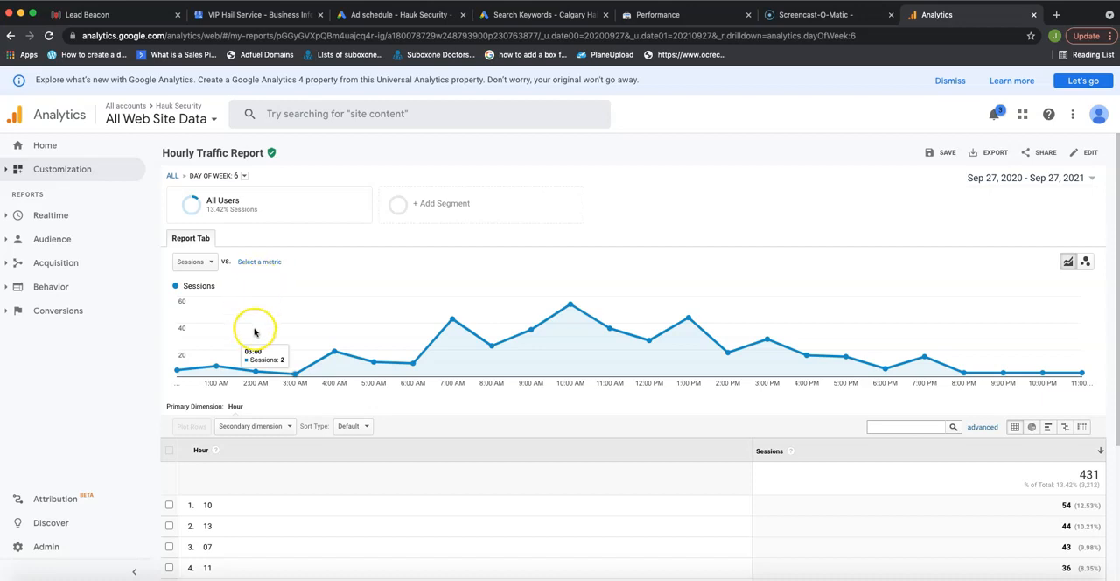
Examine the Hourly Traffic Report's session chart and hour table for day of week 6.
{"action": "scroll", "coordinate": [263, 313], "scroll_direction": "down", "scroll_amount": 1}
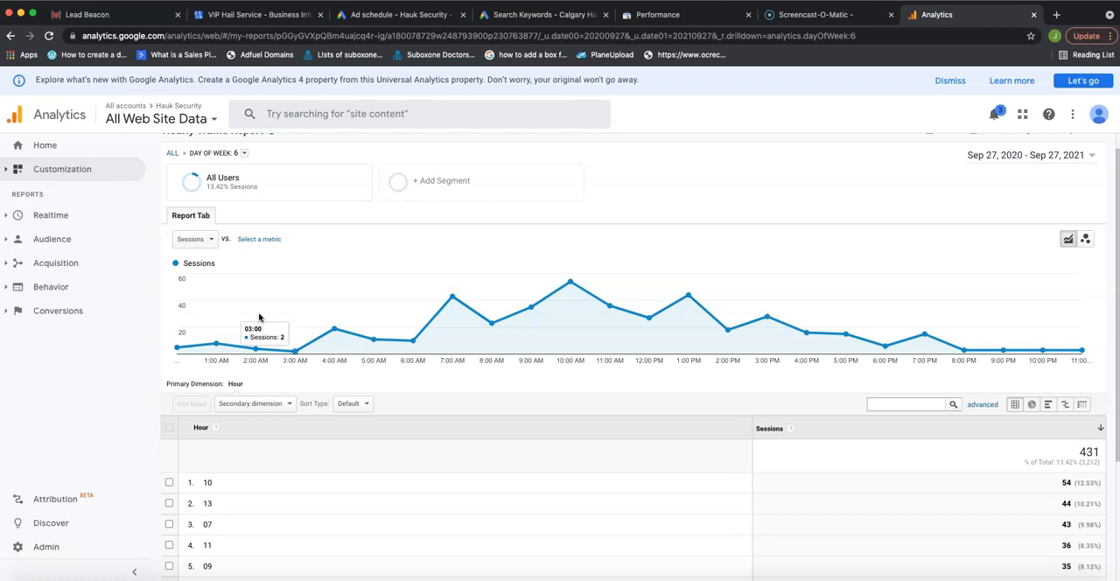
{"action": "scroll", "coordinate": [257, 315], "scroll_direction": "down", "scroll_amount": 3}
{"action": "scroll", "coordinate": [257, 315], "scroll_direction": "up", "scroll_amount": 5}
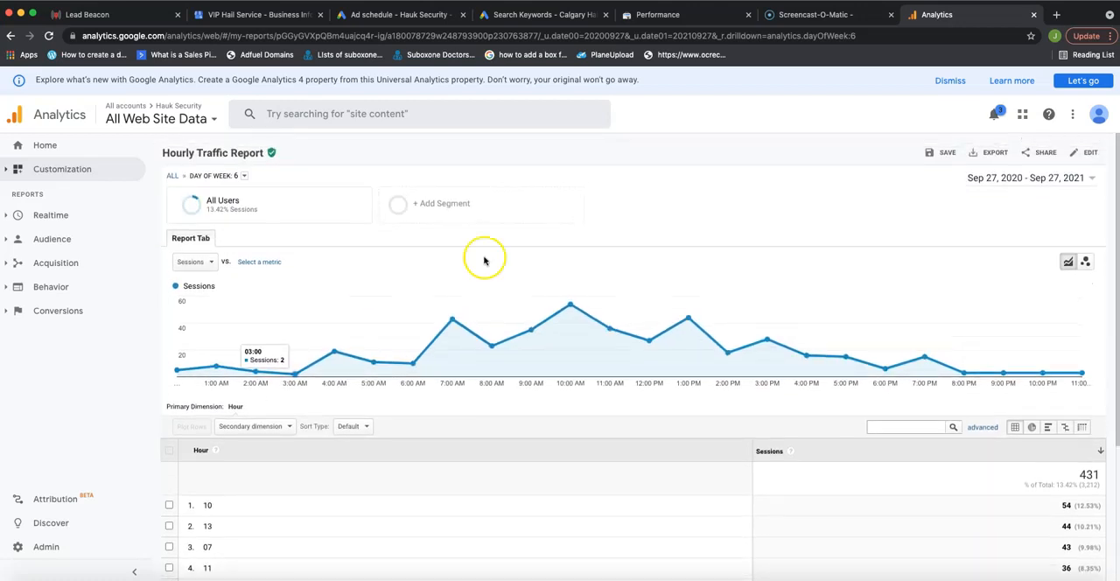
{"action": "scroll", "coordinate": [536, 344], "scroll_direction": "down", "scroll_amount": 1}
{"action": "scroll", "coordinate": [535, 344], "scroll_direction": "down", "scroll_amount": 1}
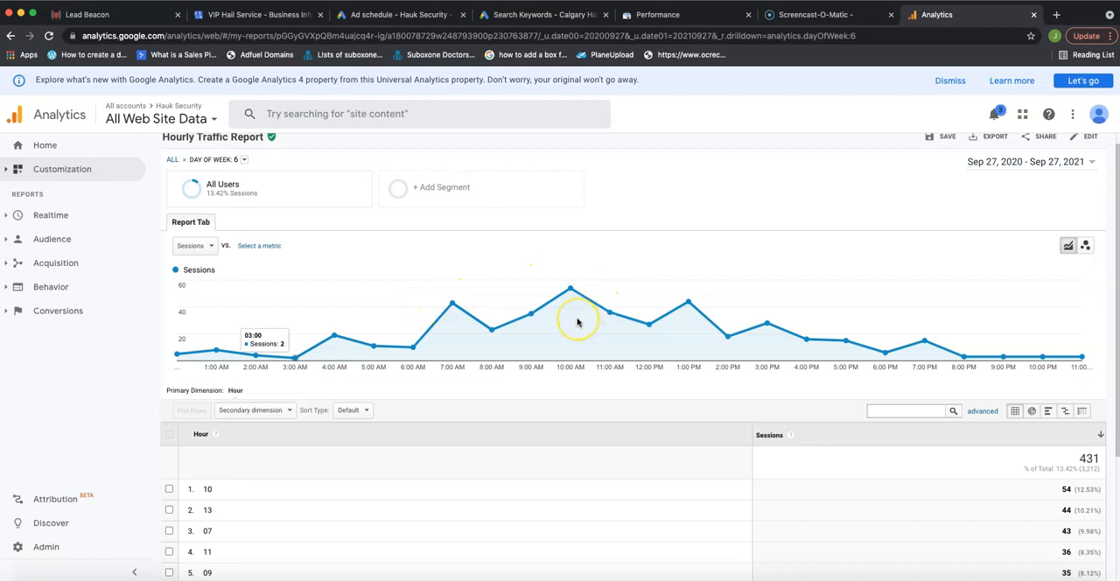
{"action": "scroll", "coordinate": [542, 341], "scroll_direction": "down", "scroll_amount": 3}
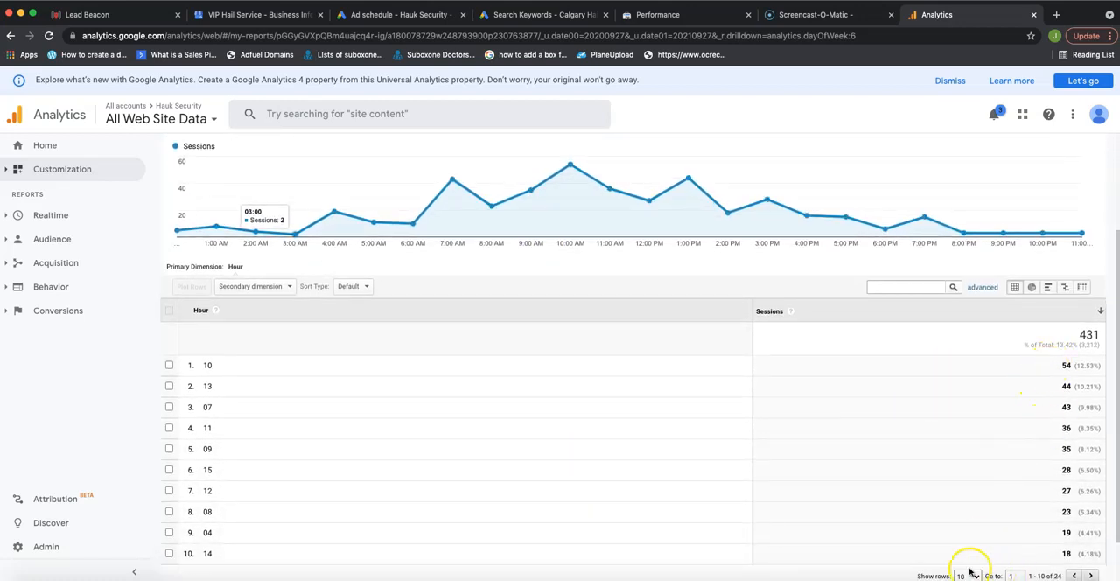
{"action": "scroll", "coordinate": [244, 508], "scroll_direction": "up", "scroll_amount": 3}
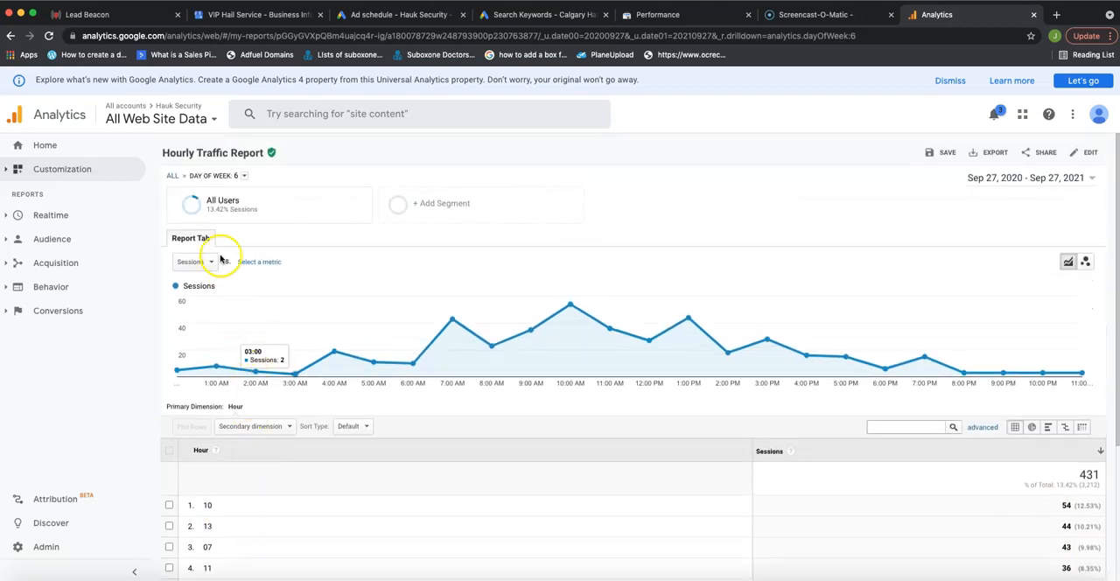
Return the Hourly Traffic Report to its all-days level and examine the sessions for each day of the week.
{"action": "left_click", "coordinate": [173, 176]}
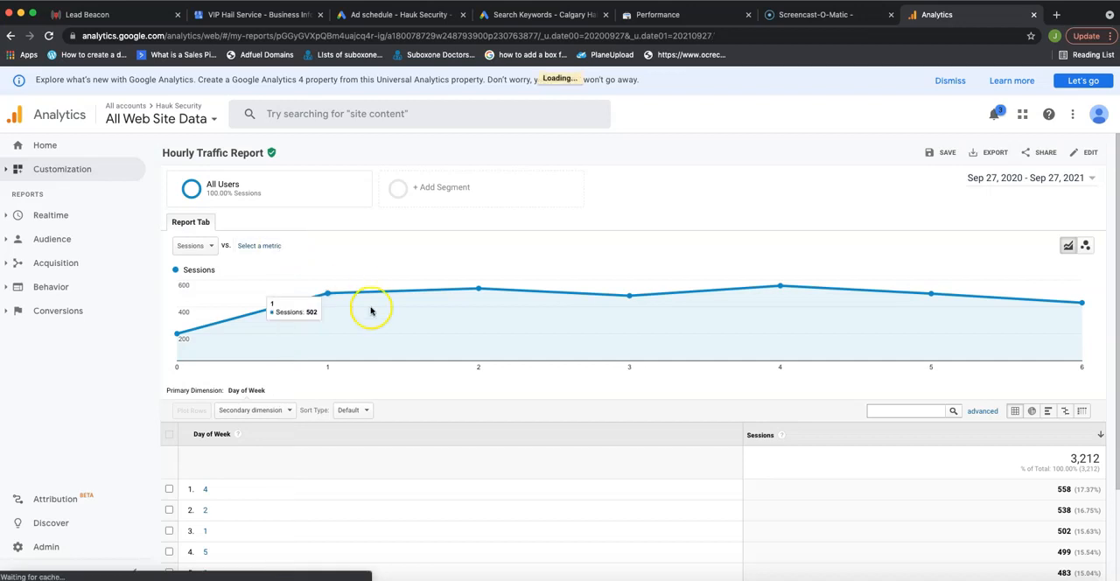
{"action": "scroll", "coordinate": [370, 367], "scroll_direction": "down", "scroll_amount": 2}
{"action": "scroll", "coordinate": [369, 372], "scroll_direction": "down", "scroll_amount": 1}
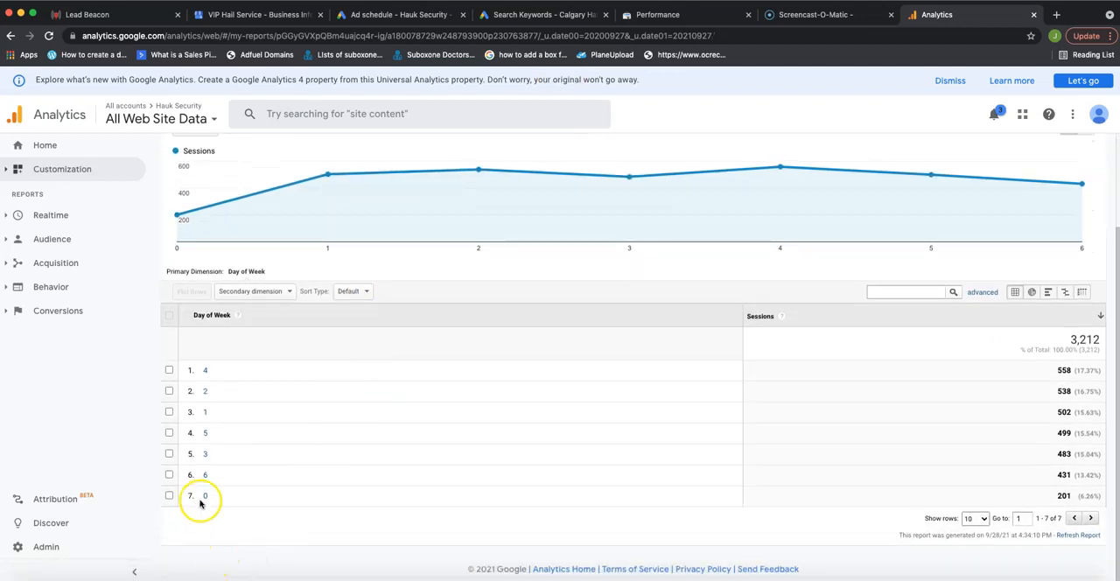
{"action": "scroll", "coordinate": [228, 503], "scroll_direction": "up", "scroll_amount": 1}
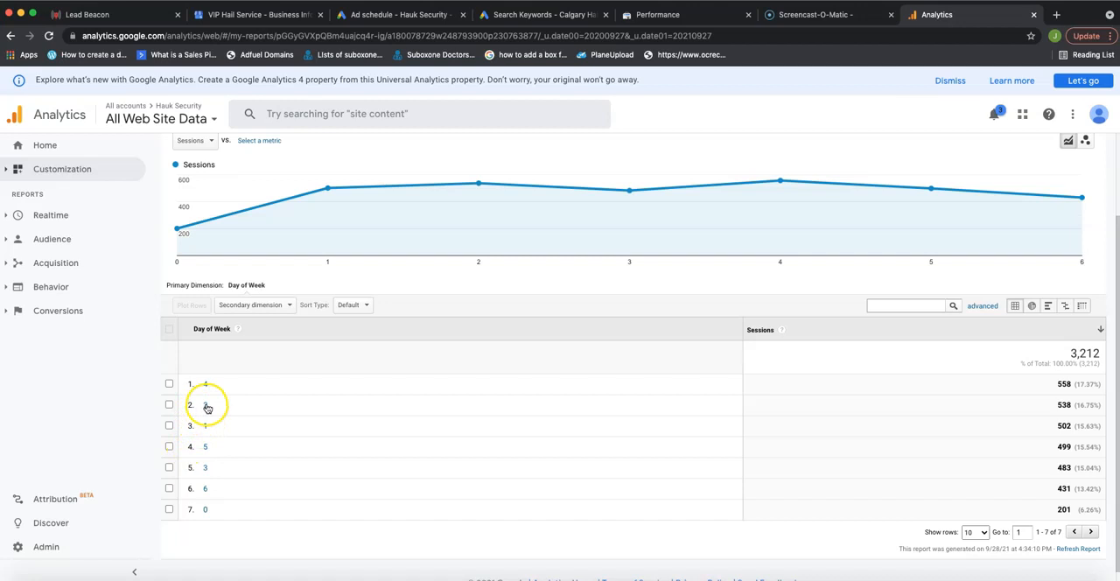
{"action": "scroll", "coordinate": [201, 411], "scroll_direction": "up", "scroll_amount": 1}
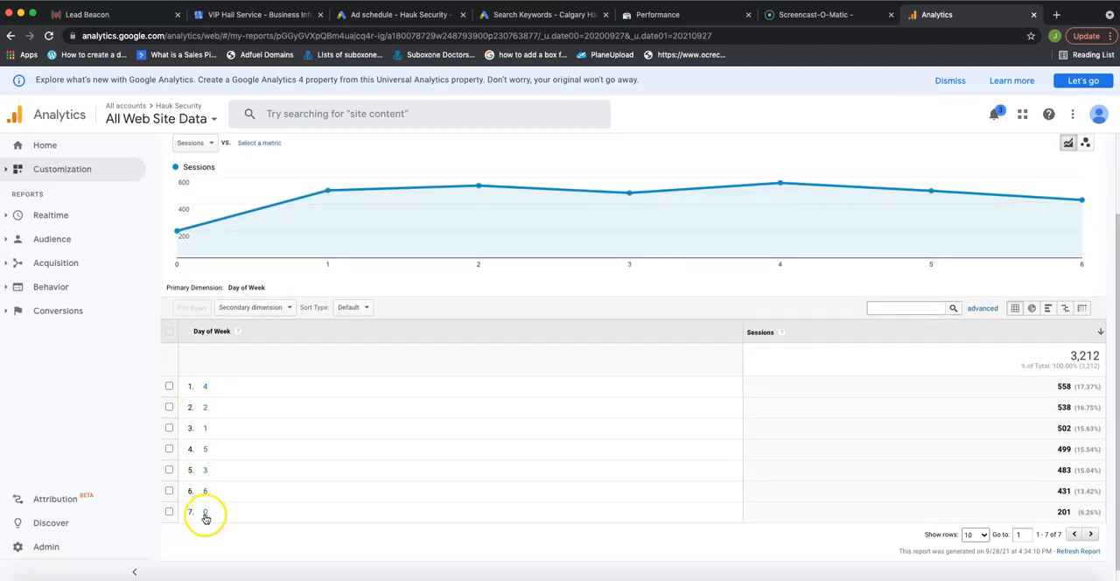
{"action": "scroll", "coordinate": [219, 499], "scroll_direction": "up", "scroll_amount": 3}
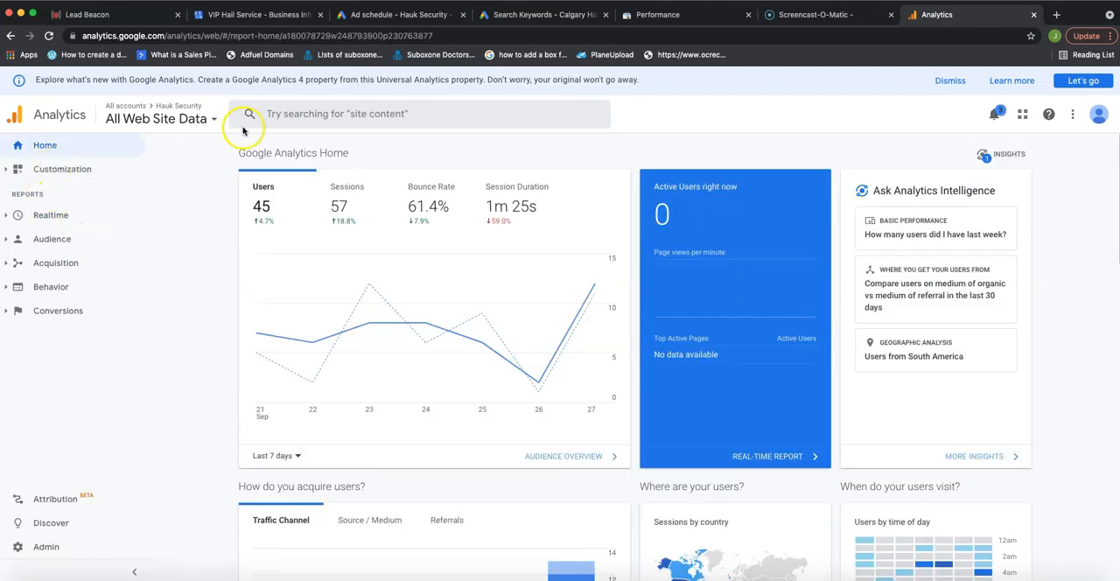
Go to the Custom Reports list under Customization and start a new custom report.
{"action": "scroll", "coordinate": [249, 327], "scroll_direction": "down", "scroll_amount": 1}
{"action": "scroll", "coordinate": [250, 327], "scroll_direction": "up", "scroll_amount": 1}
{"action": "left_click", "coordinate": [53, 172]}
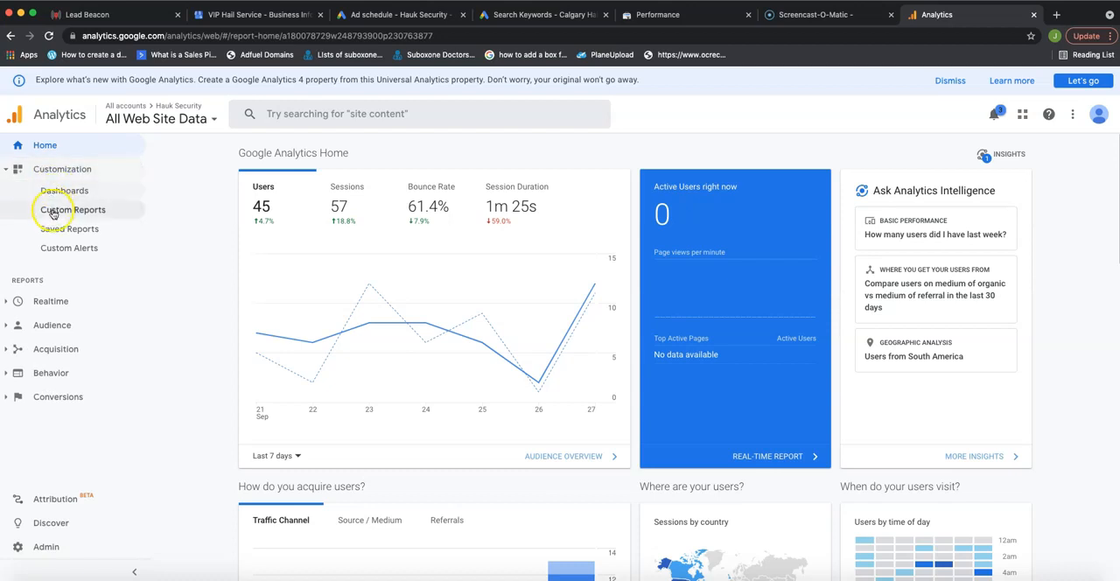
{"action": "left_click", "coordinate": [51, 210]}
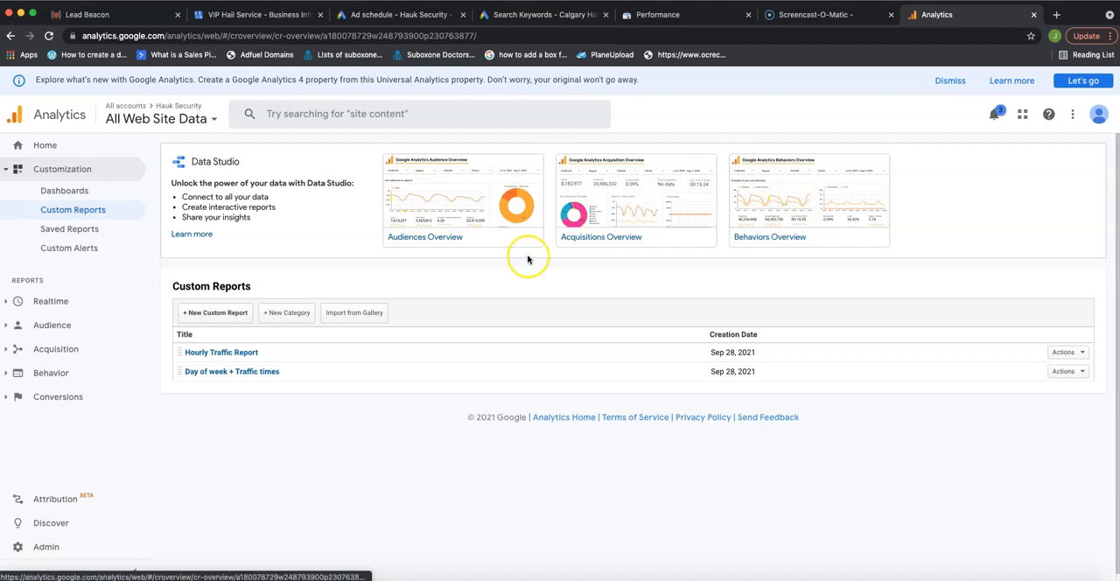
{"action": "left_click", "coordinate": [205, 321]}
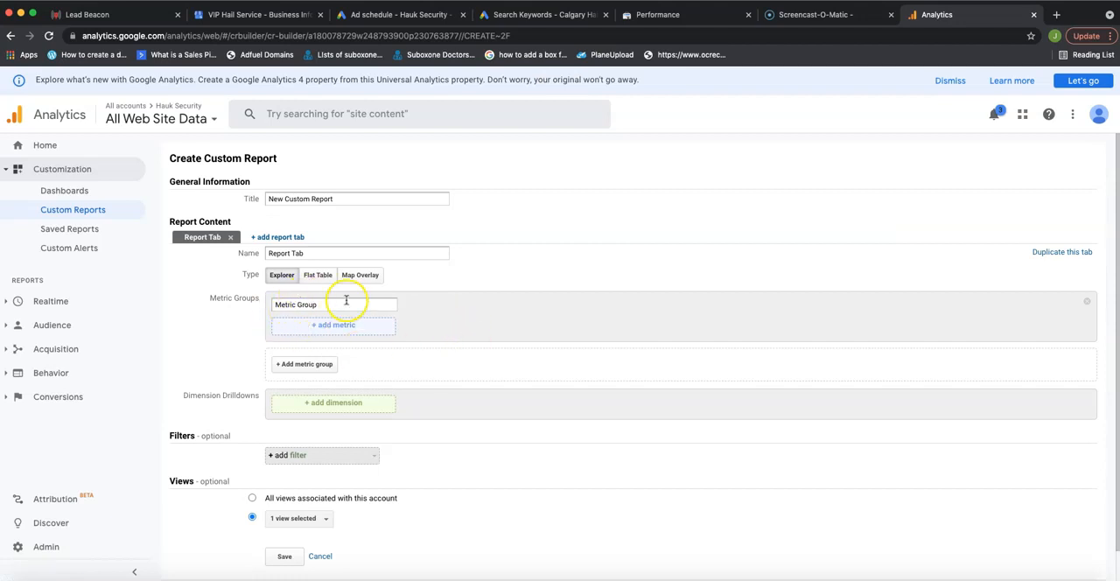
Add the Sessions metric from the Users category to the new report's metric group.
{"action": "left_click", "coordinate": [326, 326]}
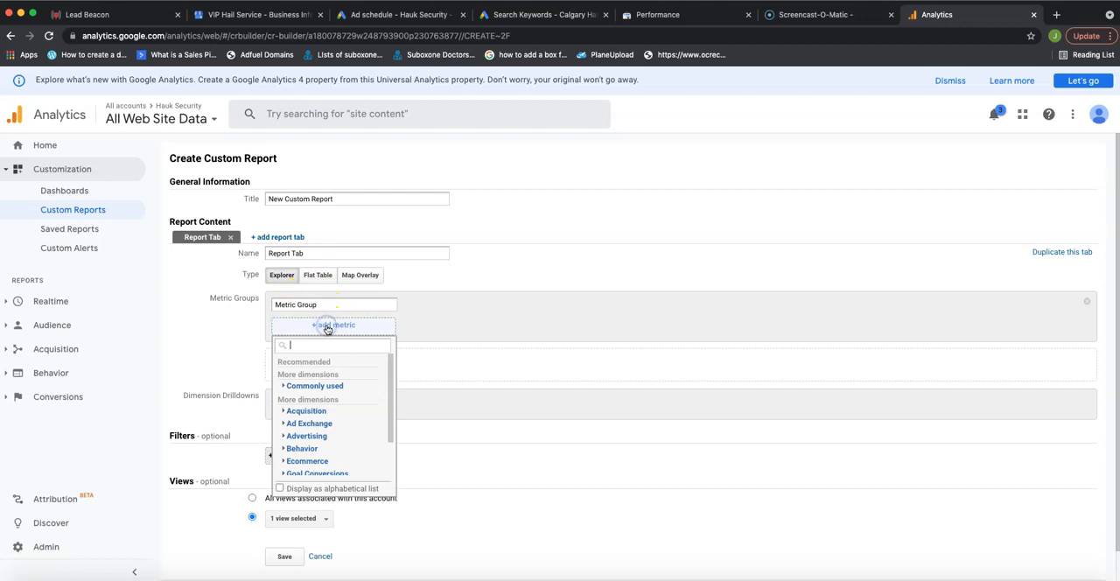
{"action": "scroll", "coordinate": [341, 398], "scroll_direction": "down", "scroll_amount": 2}
{"action": "scroll", "coordinate": [324, 411], "scroll_direction": "down", "scroll_amount": 1}
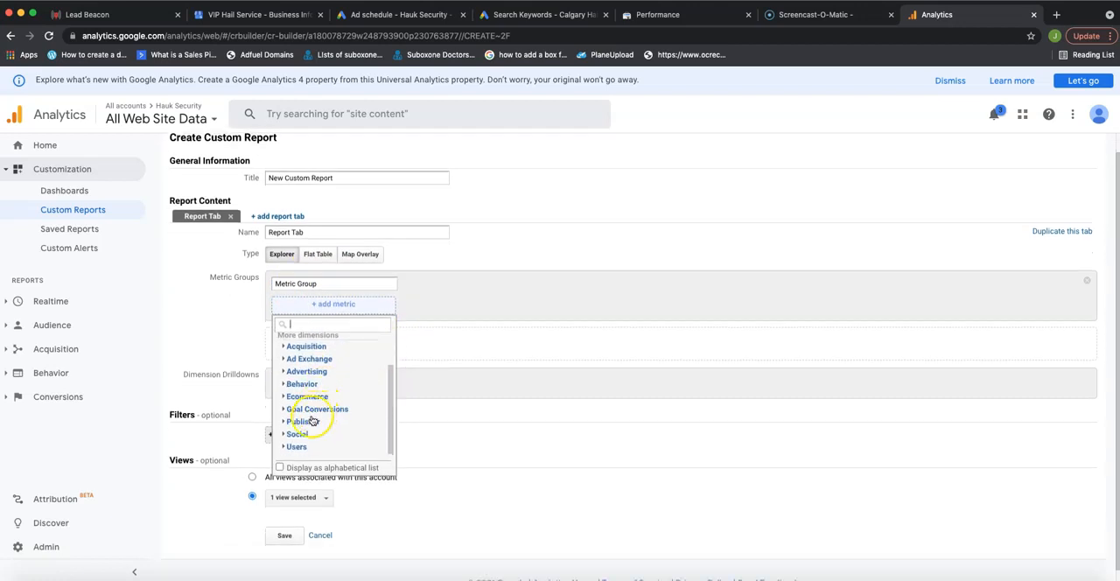
{"action": "scroll", "coordinate": [295, 418], "scroll_direction": "up", "scroll_amount": 3}
{"action": "scroll", "coordinate": [301, 422], "scroll_direction": "down", "scroll_amount": 1}
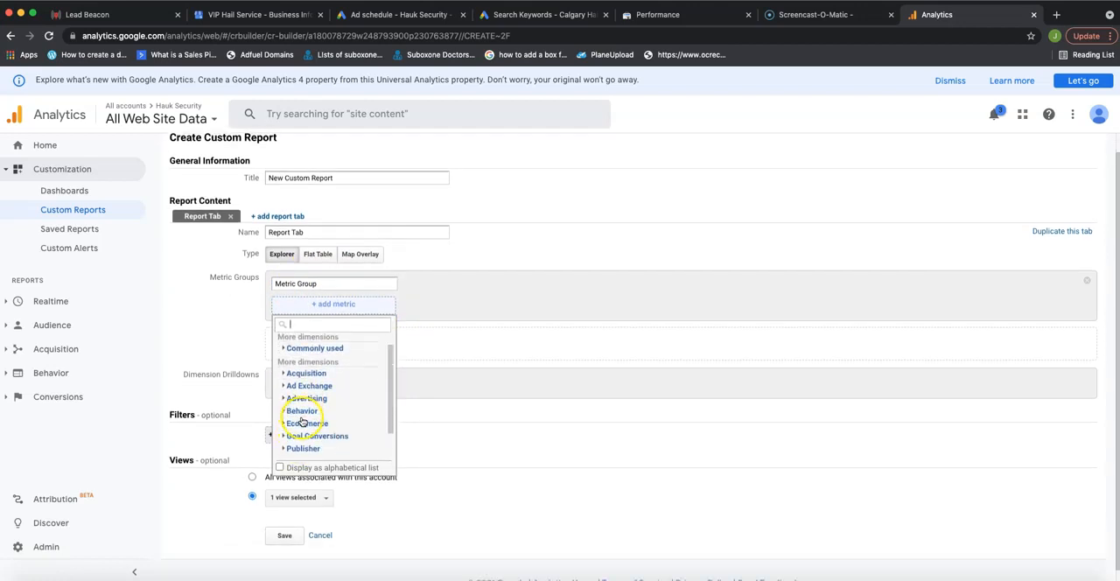
{"action": "scroll", "coordinate": [304, 425], "scroll_direction": "down", "scroll_amount": 1}
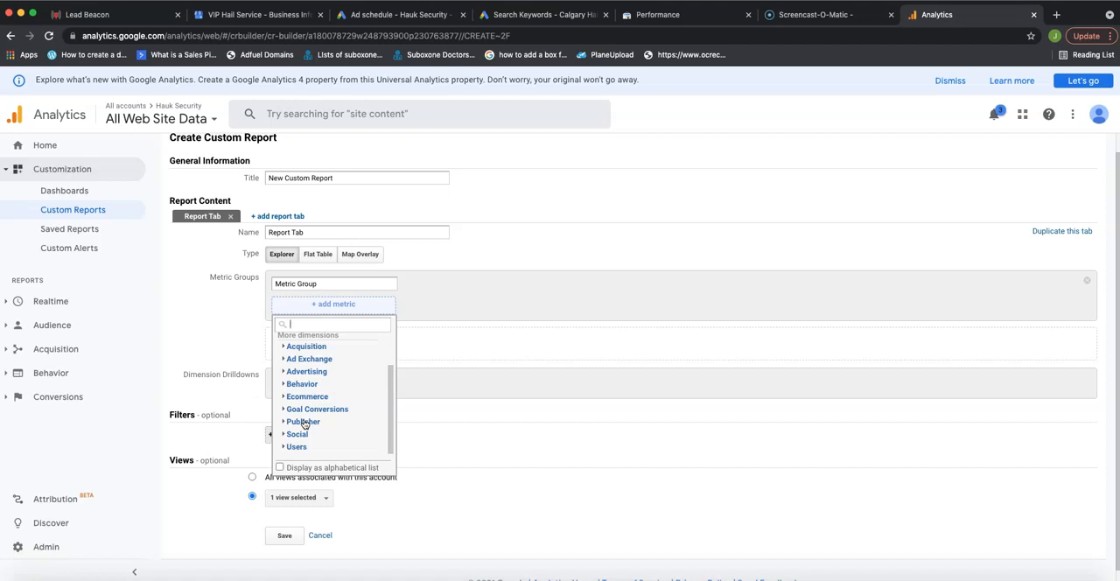
{"action": "scroll", "coordinate": [314, 417], "scroll_direction": "down", "scroll_amount": 1}
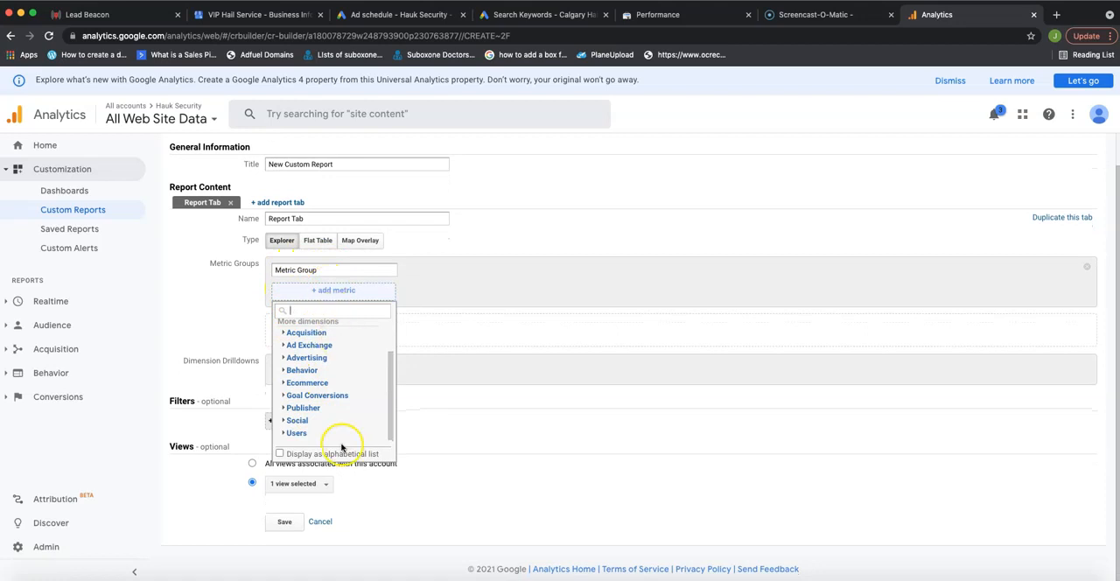
{"action": "left_click", "coordinate": [308, 435]}
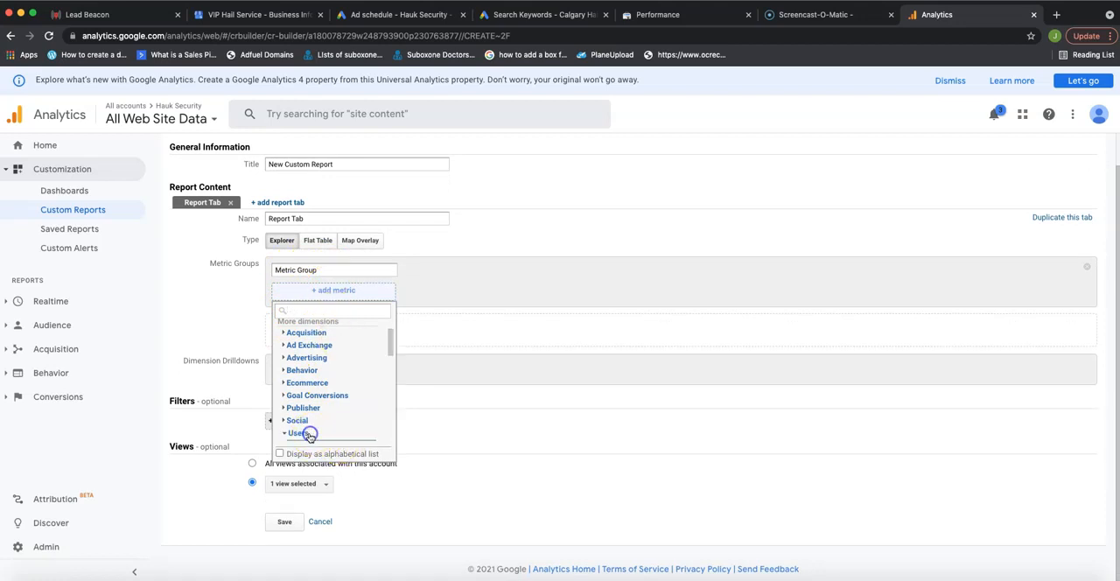
{"action": "scroll", "coordinate": [345, 385], "scroll_direction": "down", "scroll_amount": 3}
{"action": "scroll", "coordinate": [332, 325], "scroll_direction": "up", "scroll_amount": 3}
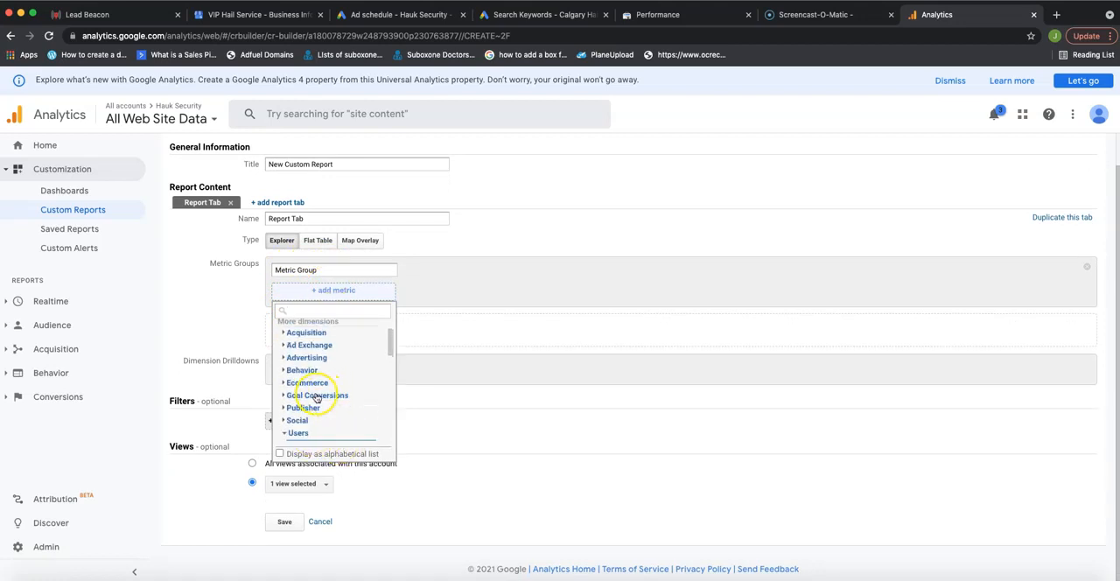
{"action": "scroll", "coordinate": [302, 354], "scroll_direction": "down", "scroll_amount": 3}
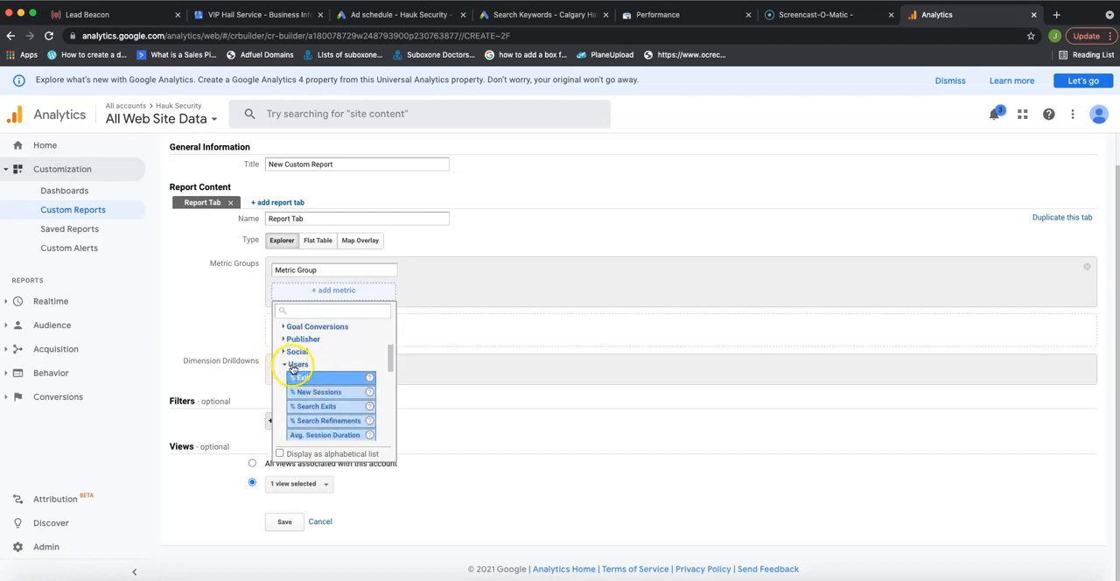
{"action": "scroll", "coordinate": [337, 377], "scroll_direction": "down", "scroll_amount": 5}
{"action": "scroll", "coordinate": [339, 378], "scroll_direction": "down", "scroll_amount": 1}
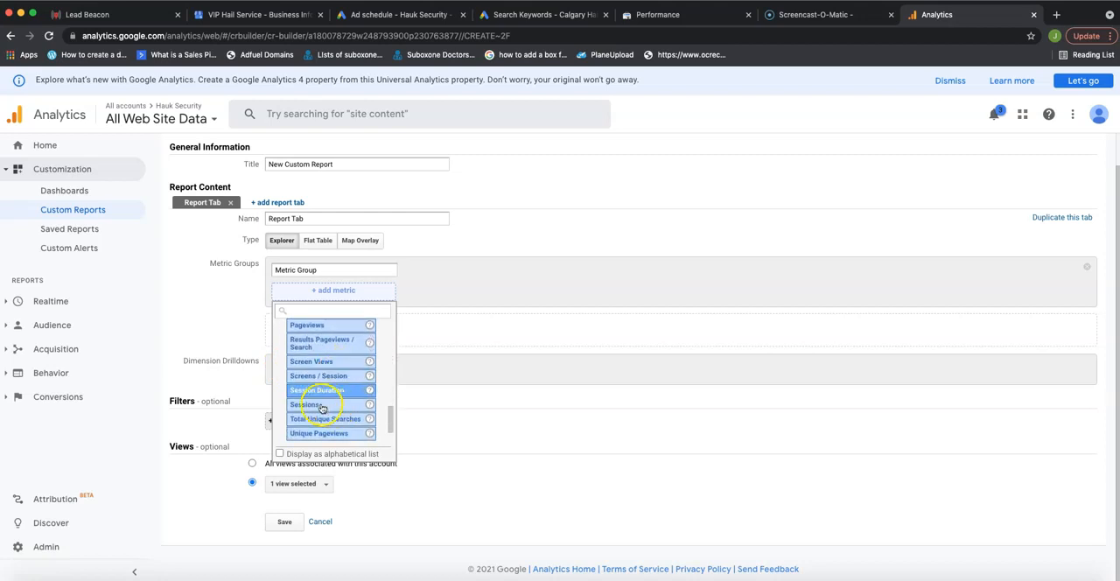
{"action": "left_click", "coordinate": [306, 405]}
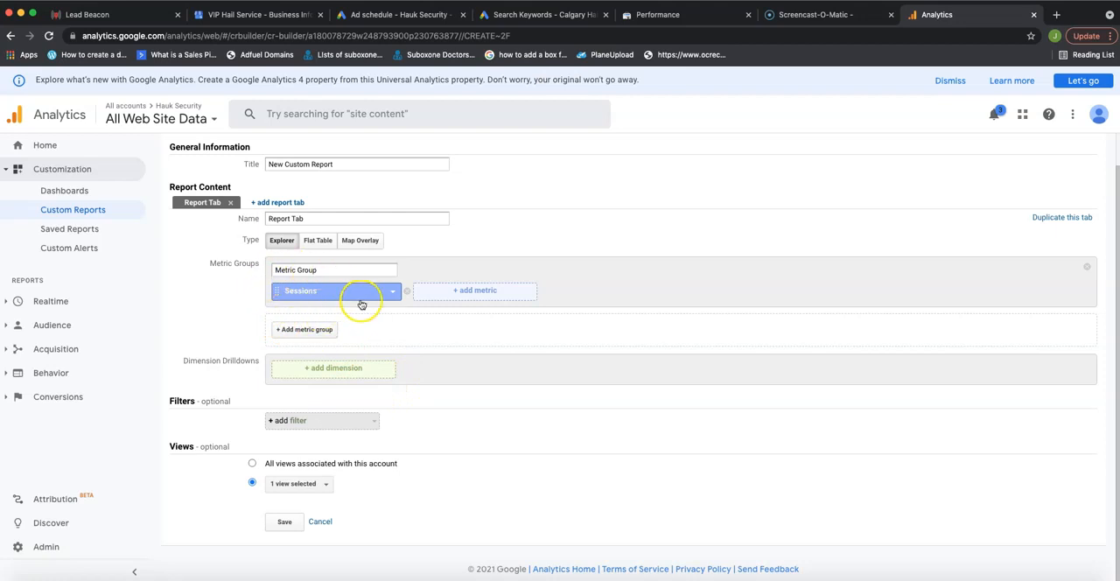
Add Day of Week from the Time category as the first dimension drilldown.
{"action": "left_click", "coordinate": [329, 372]}
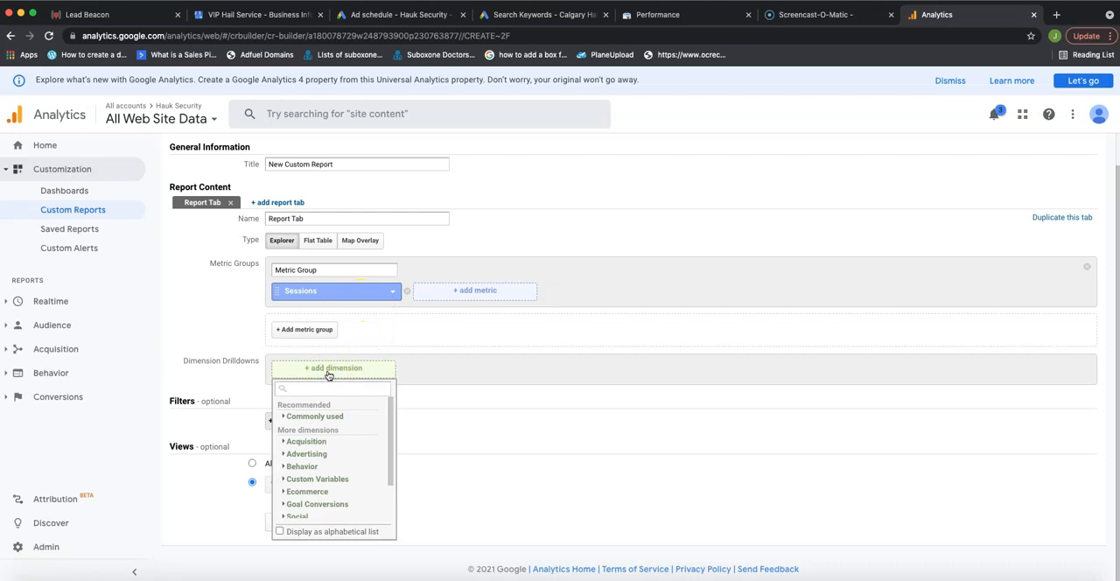
{"action": "scroll", "coordinate": [316, 461], "scroll_direction": "down", "scroll_amount": 2}
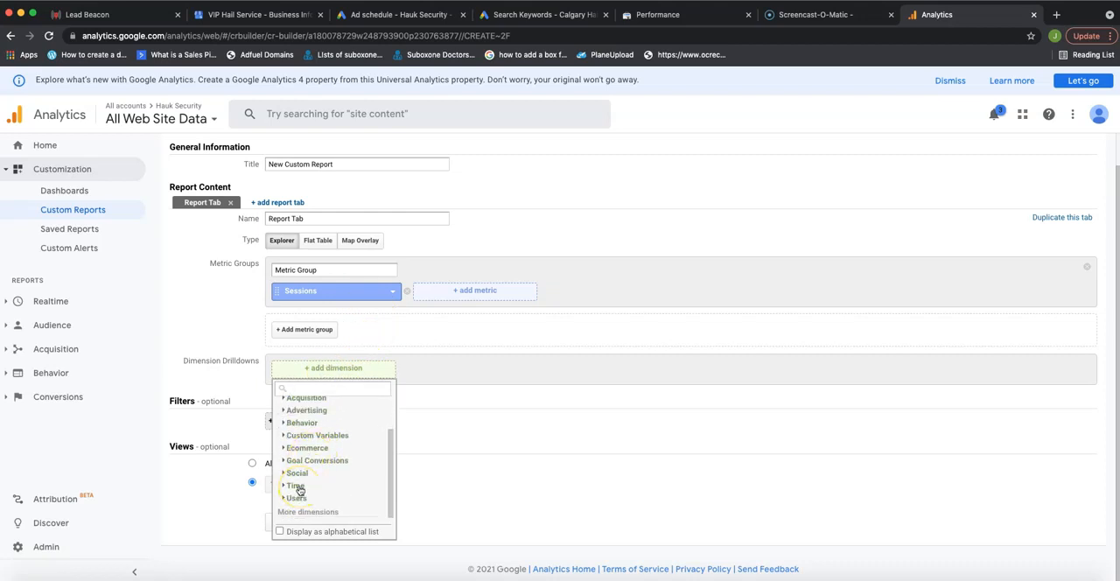
{"action": "left_click", "coordinate": [298, 488]}
{"action": "scroll", "coordinate": [350, 468], "scroll_direction": "down", "scroll_amount": 3}
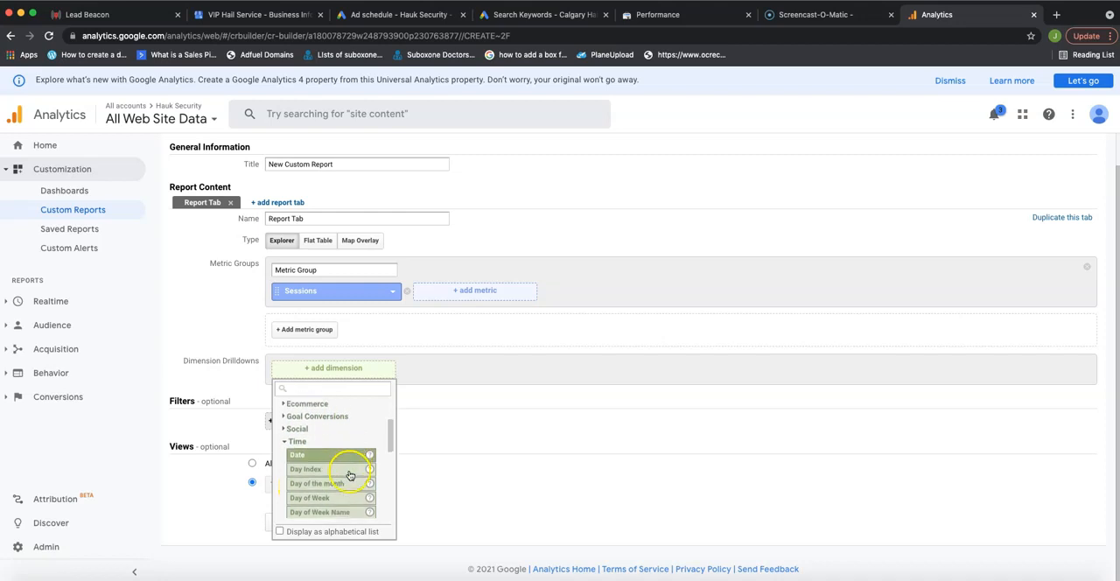
{"action": "scroll", "coordinate": [351, 476], "scroll_direction": "down", "scroll_amount": 1}
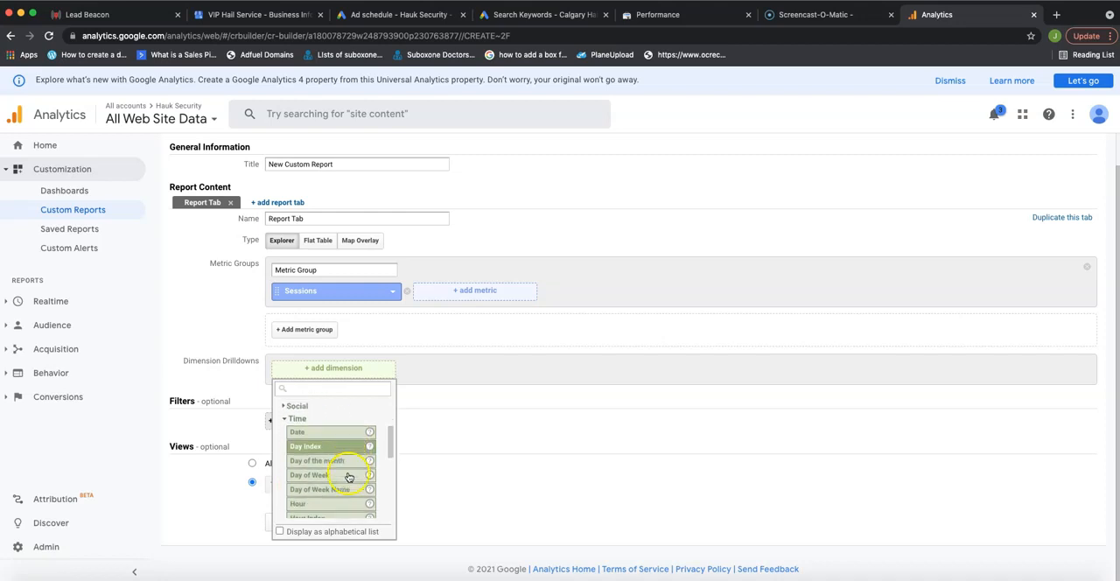
{"action": "left_click", "coordinate": [298, 478]}
Add Hour from the Time category as the second dimension drilldown beneath Day of Week.
{"action": "scroll", "coordinate": [377, 368], "scroll_direction": "down", "scroll_amount": 1}
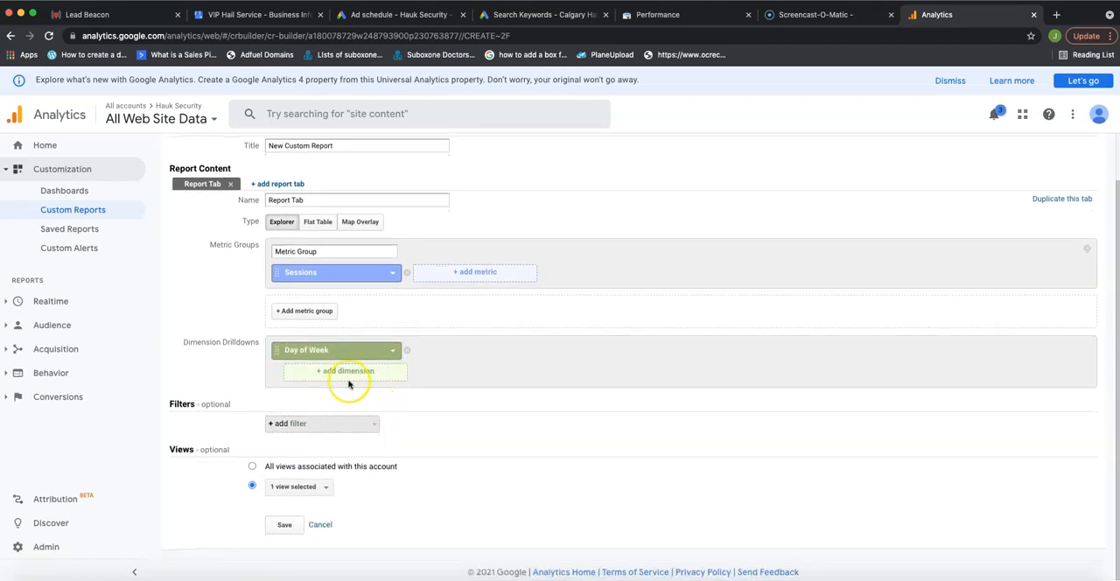
{"action": "left_click", "coordinate": [342, 372]}
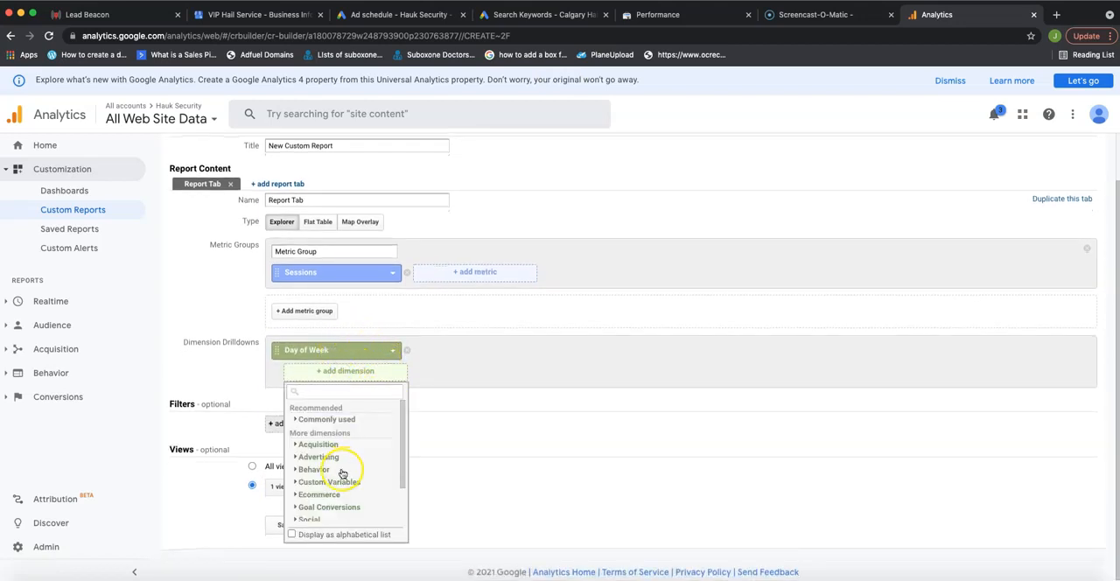
{"action": "scroll", "coordinate": [342, 470], "scroll_direction": "down", "scroll_amount": 3}
{"action": "left_click", "coordinate": [315, 485]}
{"action": "scroll", "coordinate": [355, 468], "scroll_direction": "down", "scroll_amount": 2}
{"action": "scroll", "coordinate": [357, 464], "scroll_direction": "down", "scroll_amount": 5}
{"action": "scroll", "coordinate": [356, 470], "scroll_direction": "up", "scroll_amount": 5}
{"action": "scroll", "coordinate": [356, 471], "scroll_direction": "down", "scroll_amount": 1}
{"action": "left_click", "coordinate": [318, 496]}
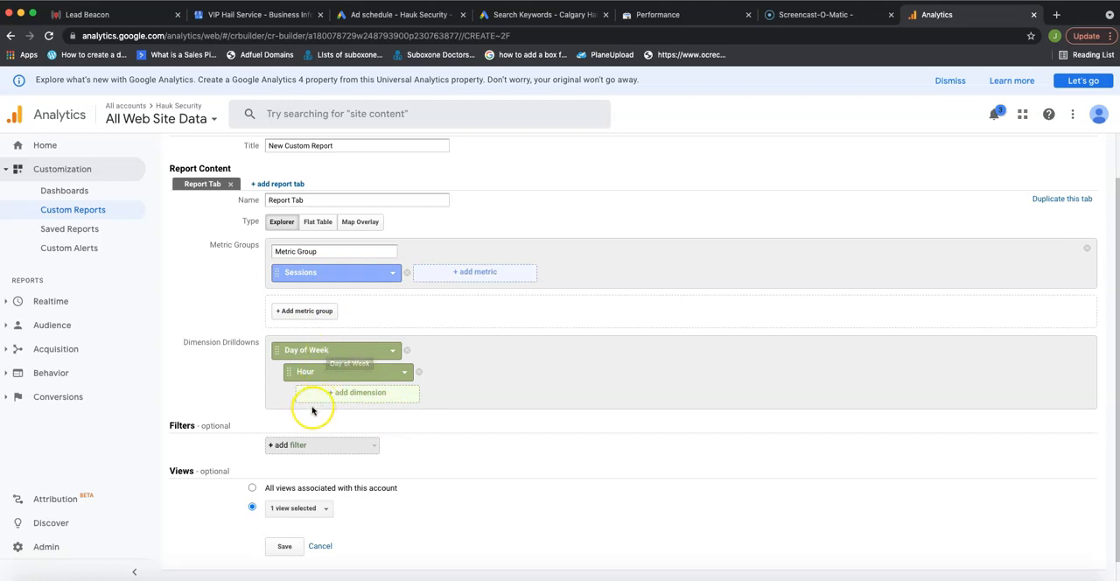
{"action": "scroll", "coordinate": [350, 407], "scroll_direction": "down", "scroll_amount": 1}
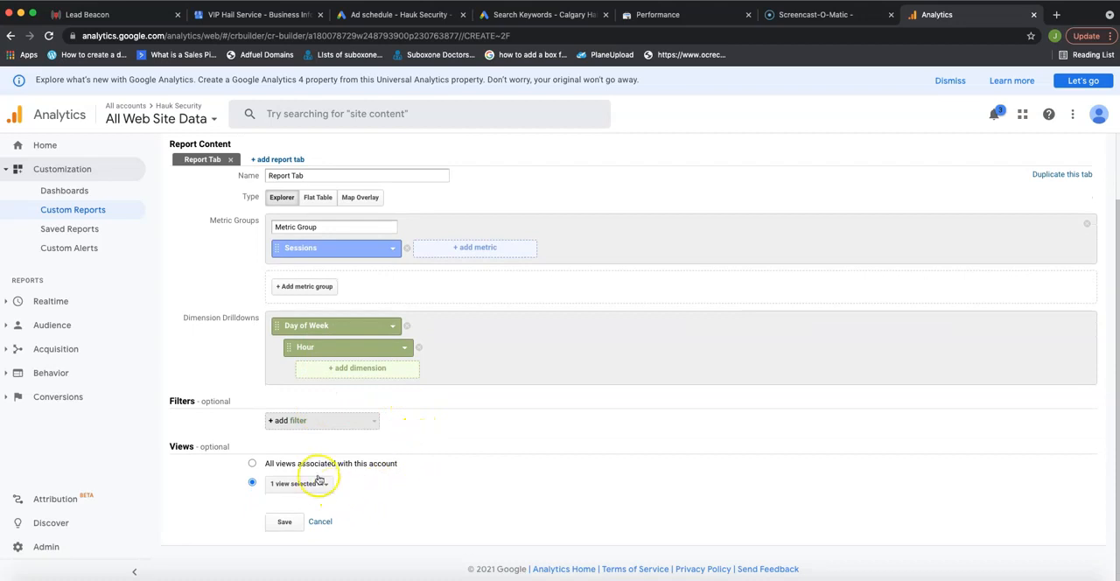
{"action": "left_click", "coordinate": [326, 427]}
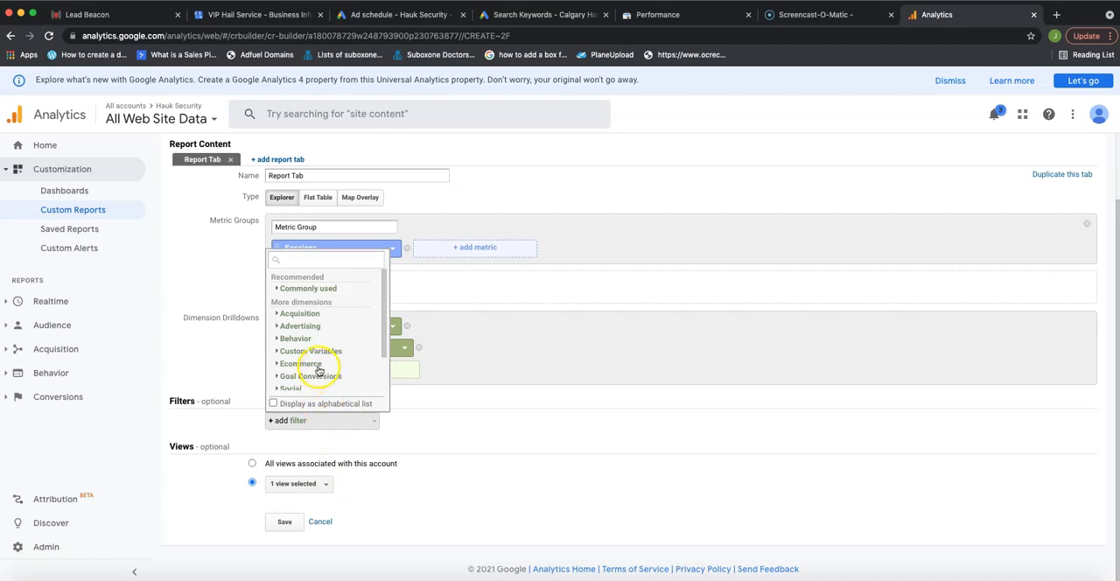
{"action": "scroll", "coordinate": [318, 371], "scroll_direction": "down", "scroll_amount": 2}
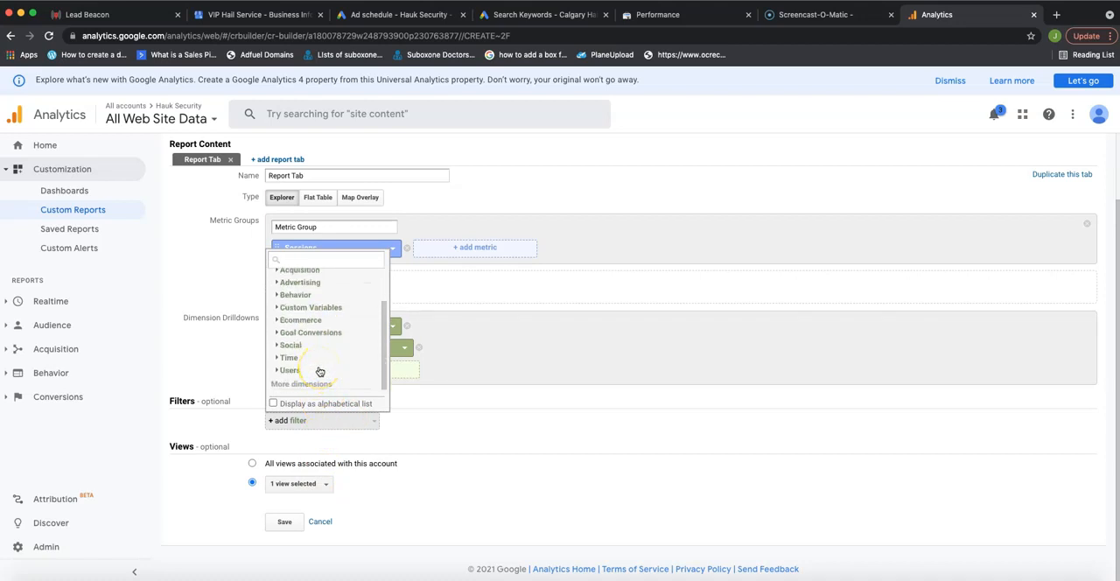
{"action": "left_click", "coordinate": [291, 335]}
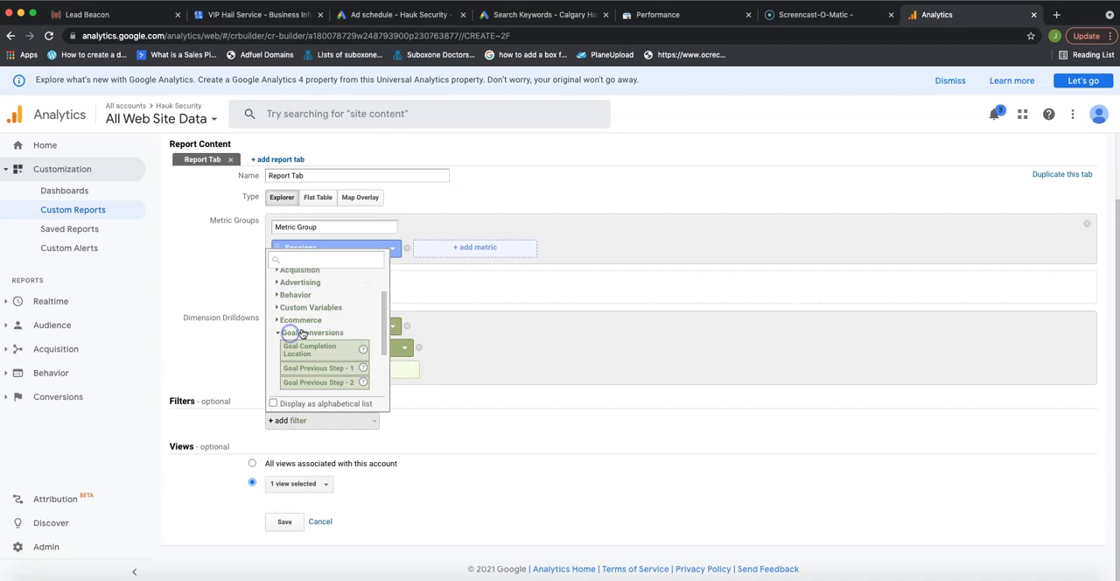
{"action": "scroll", "coordinate": [294, 331], "scroll_direction": "down", "scroll_amount": 2}
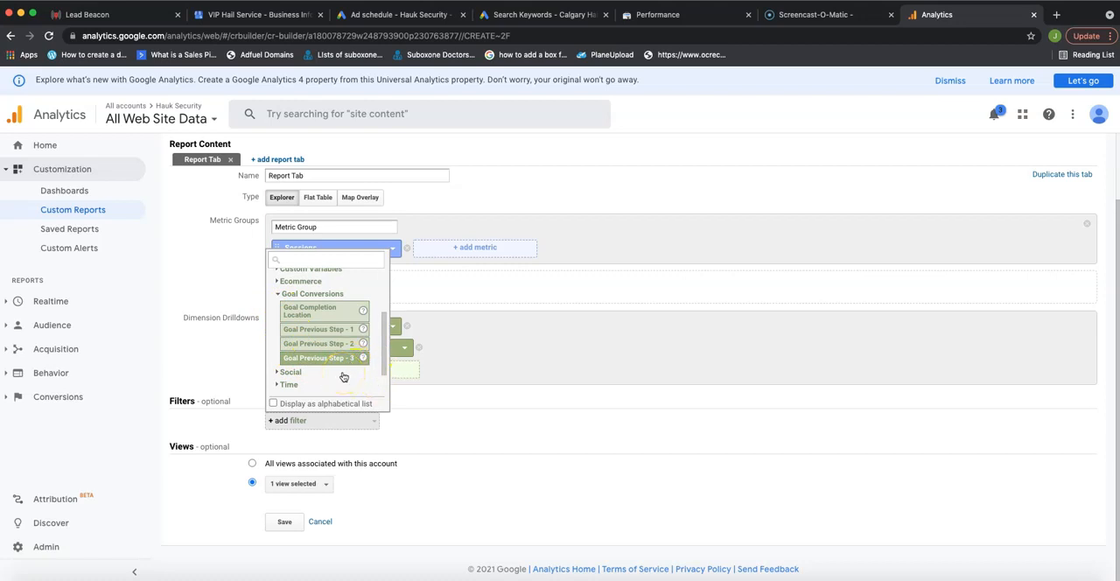
{"action": "left_click", "coordinate": [473, 400]}
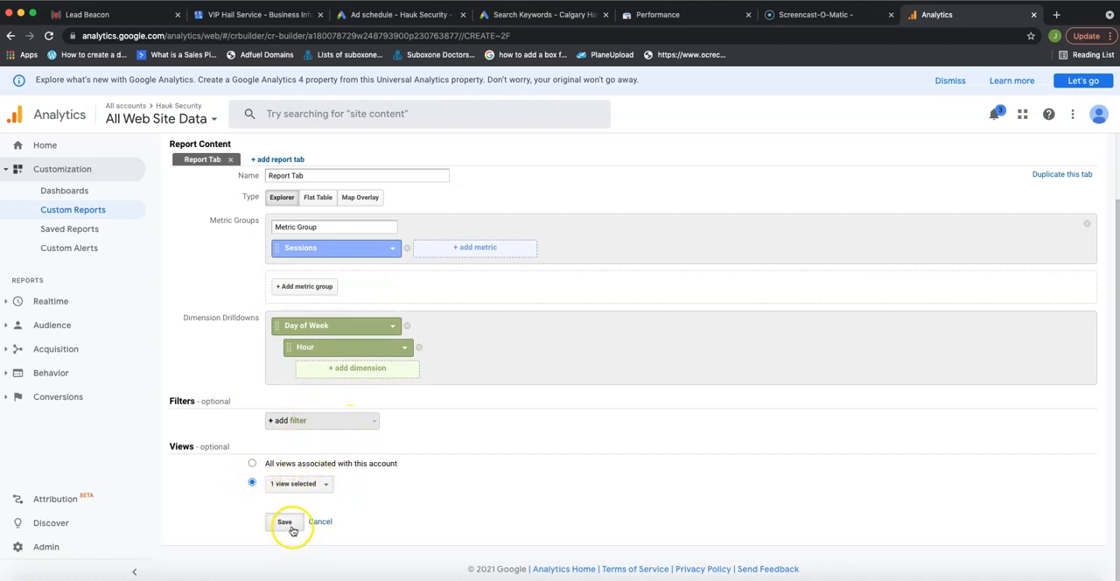
Save the custom report and drill down into day 6 of the Day of Week table to break its sessions down by hour.
{"action": "left_click", "coordinate": [288, 524]}
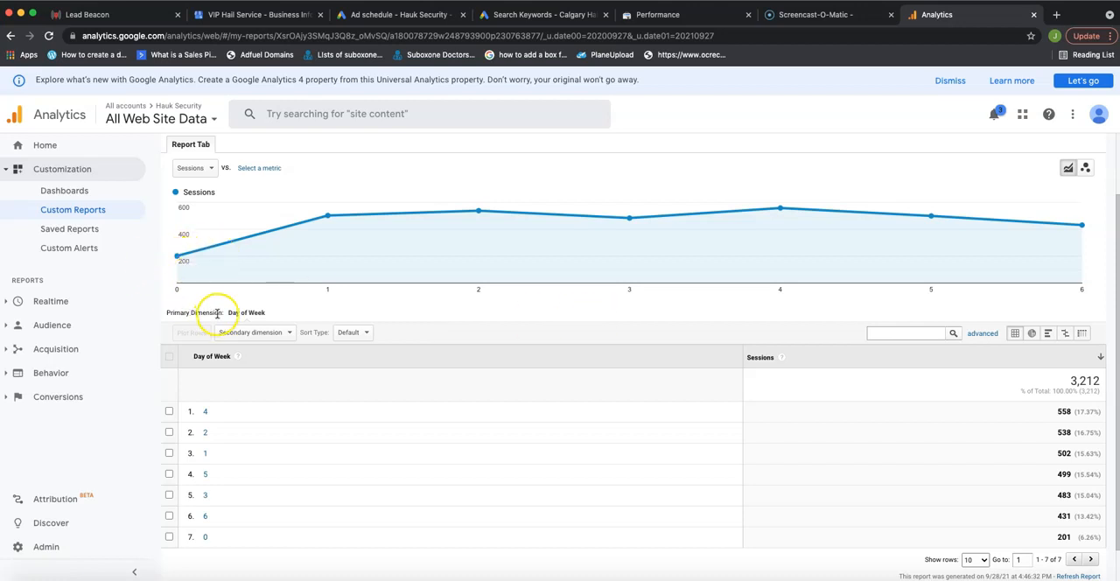
{"action": "scroll", "coordinate": [247, 293], "scroll_direction": "down", "scroll_amount": 1}
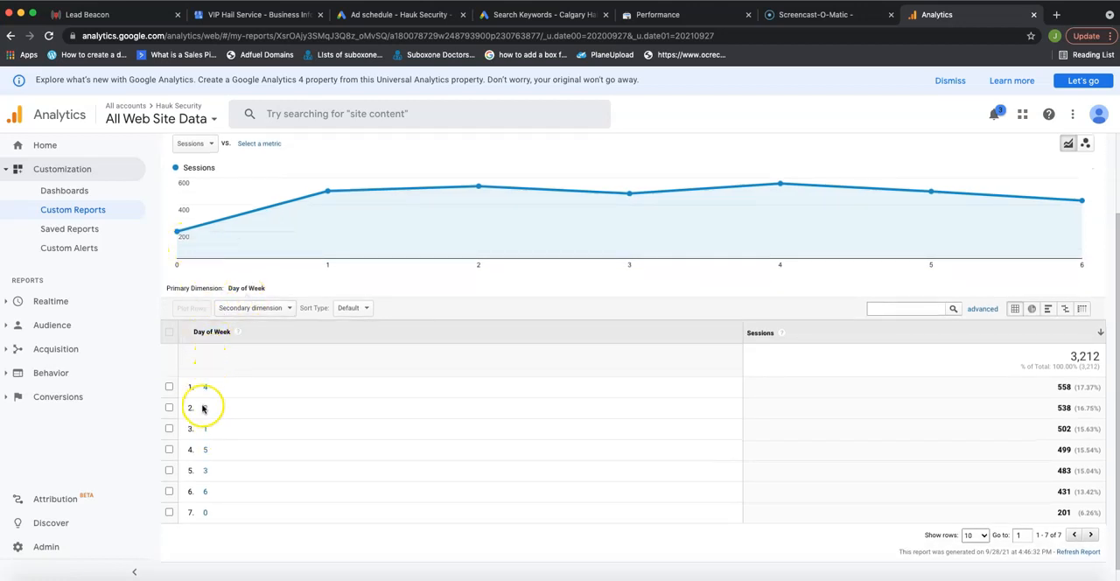
{"action": "left_click", "coordinate": [202, 493]}
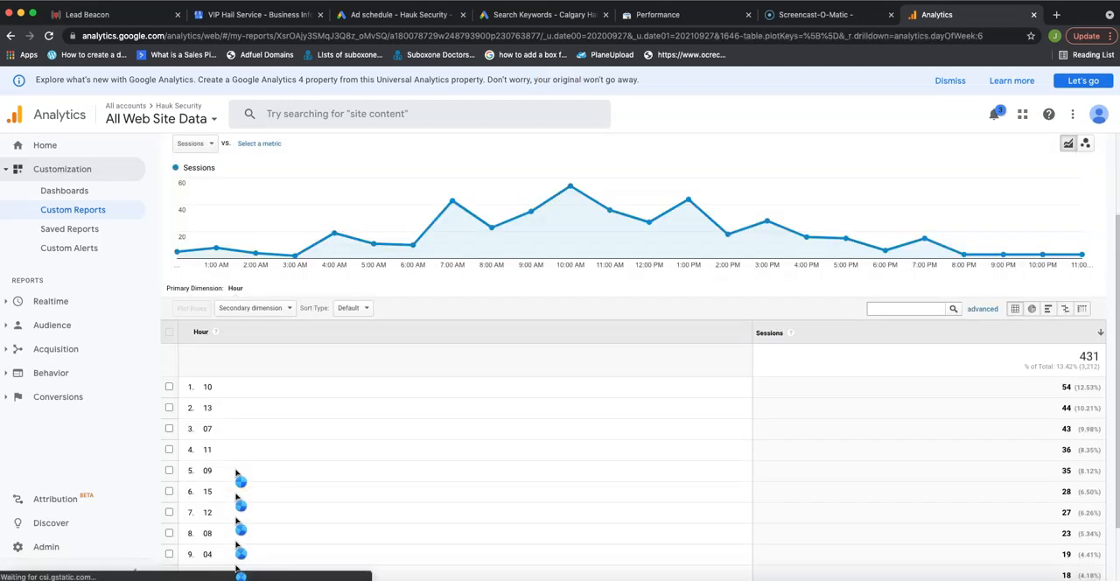
Examine the hourly sessions for day 6 in the line chart and the Hour table to identify the busiest hours.
{"action": "scroll", "coordinate": [491, 399], "scroll_direction": "up", "scroll_amount": 1}
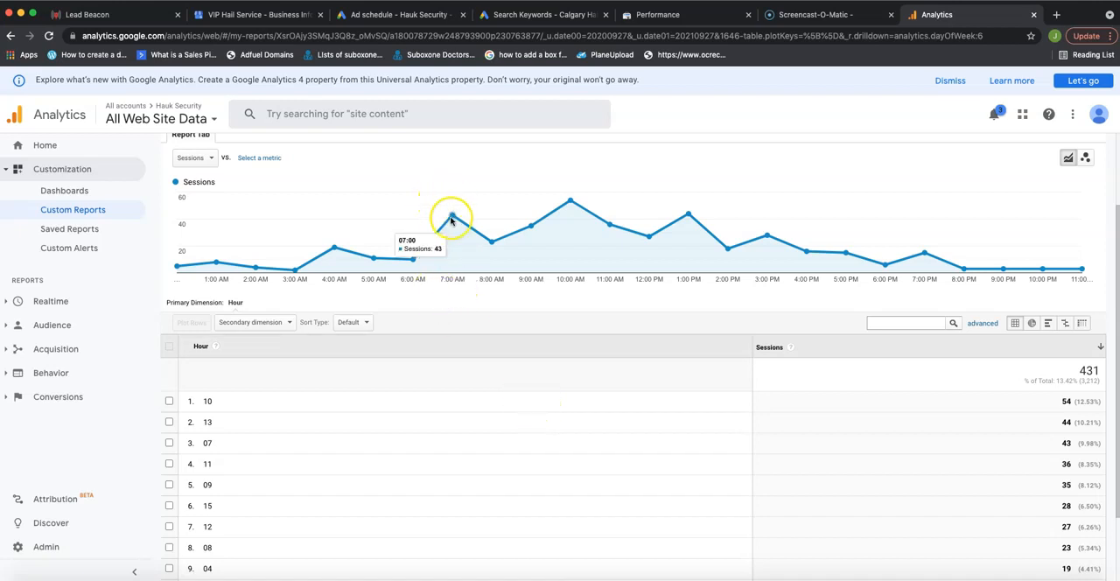
{"action": "mouse_move", "coordinate": [571, 200]}
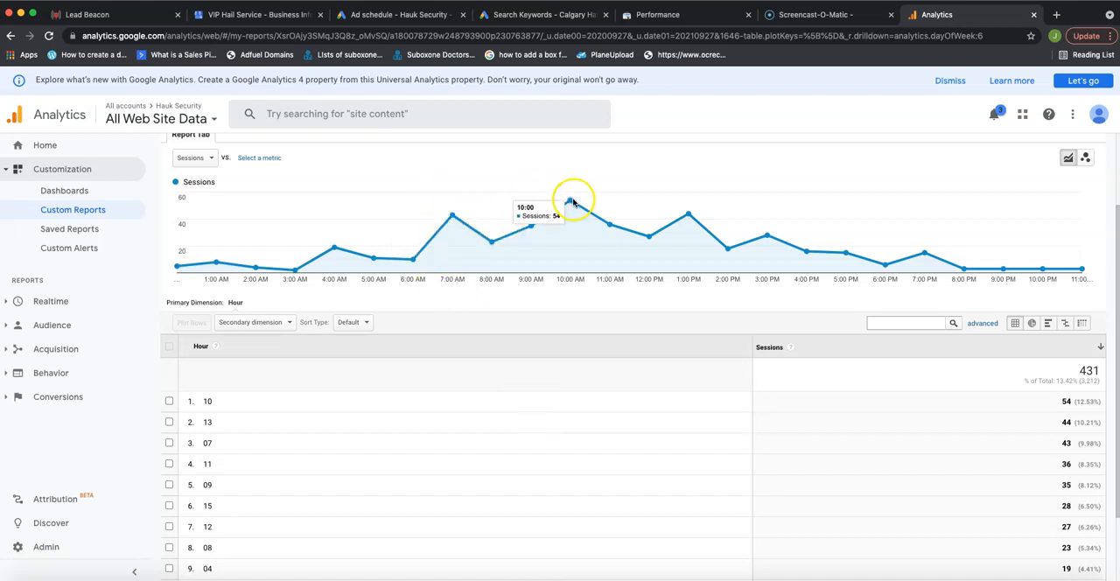
{"action": "mouse_move", "coordinate": [689, 214]}
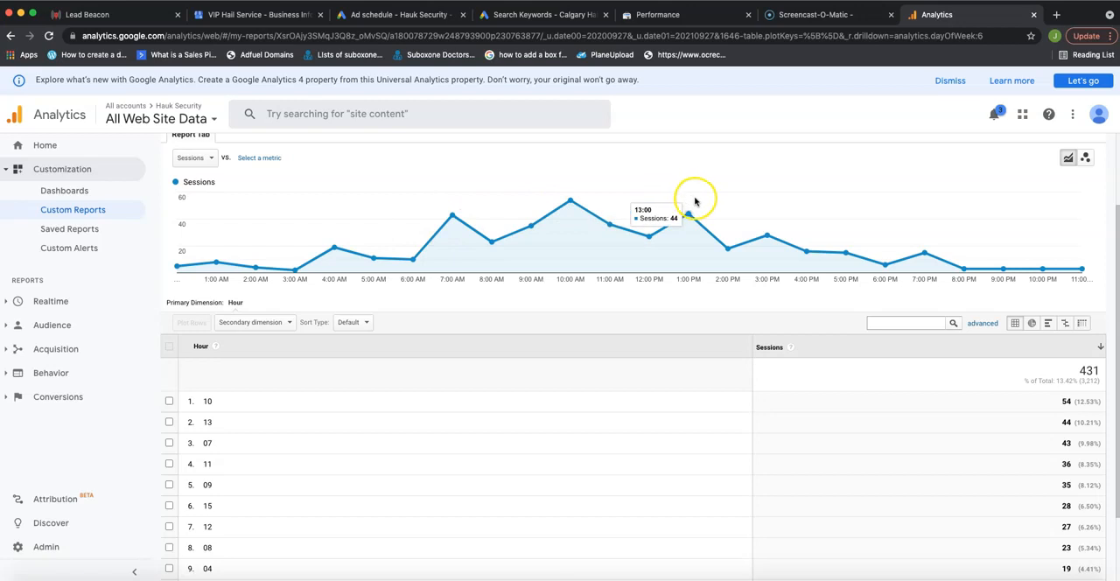
{"action": "scroll", "coordinate": [884, 280], "scroll_direction": "down", "scroll_amount": 2}
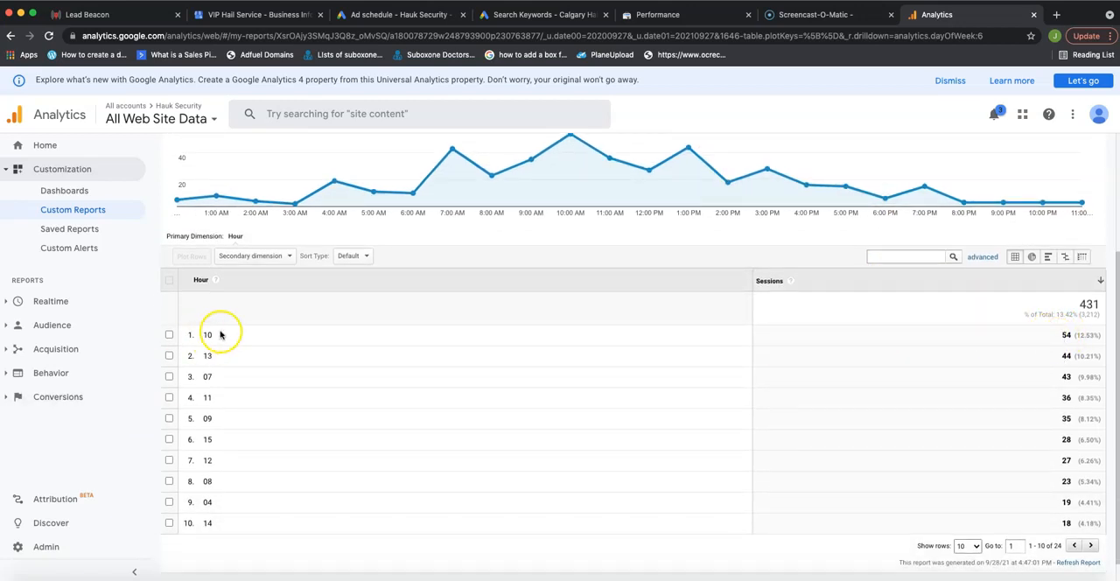
{"action": "mouse_move", "coordinate": [569, 152]}
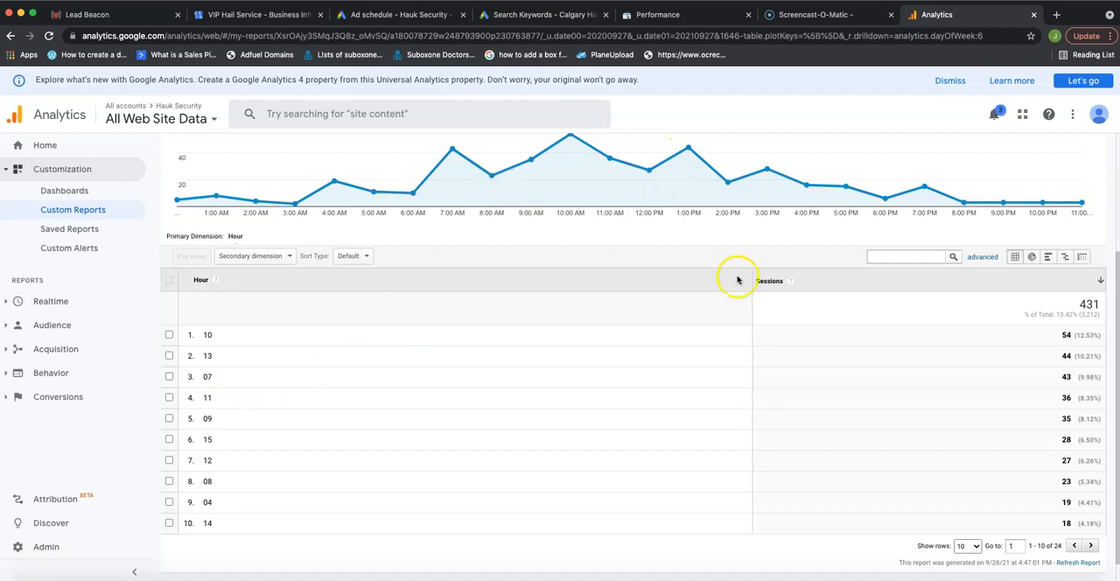
{"action": "scroll", "coordinate": [840, 407], "scroll_direction": "up", "scroll_amount": 3}
{"action": "scroll", "coordinate": [804, 433], "scroll_direction": "down", "scroll_amount": 3}
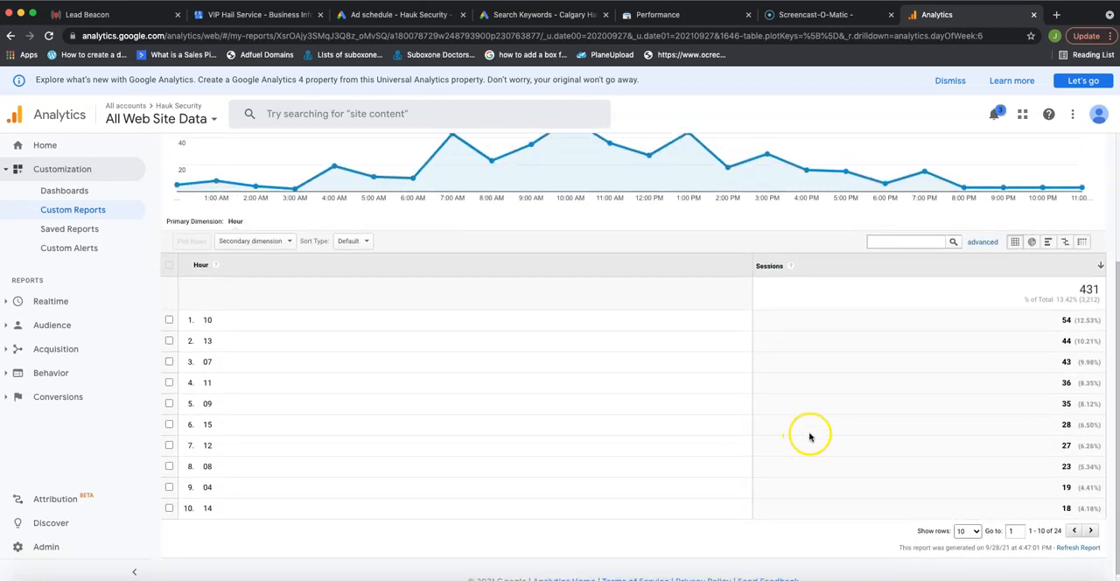
{"action": "scroll", "coordinate": [802, 438], "scroll_direction": "up", "scroll_amount": 2}
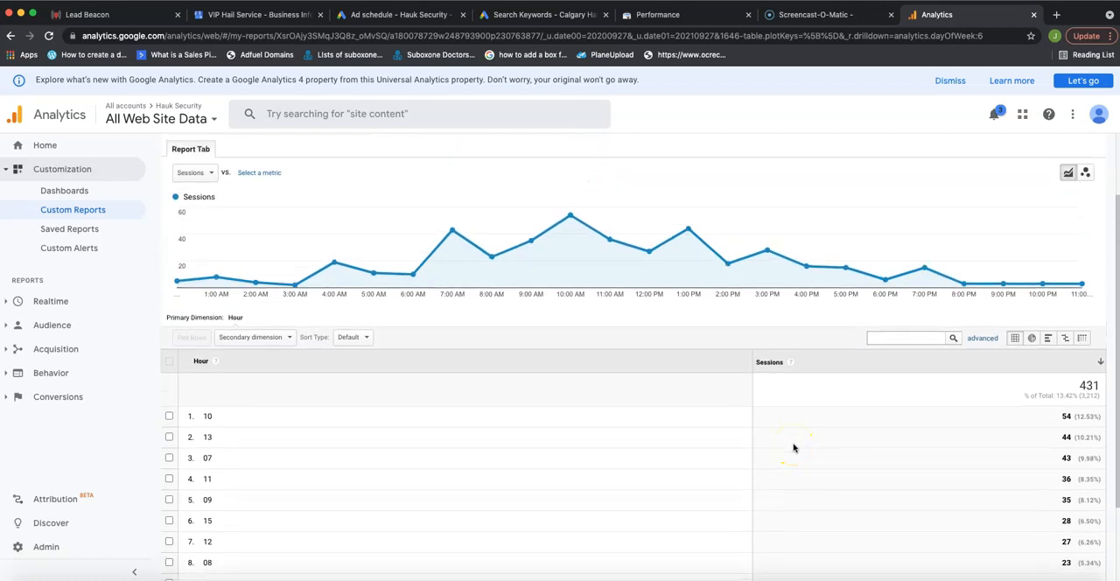